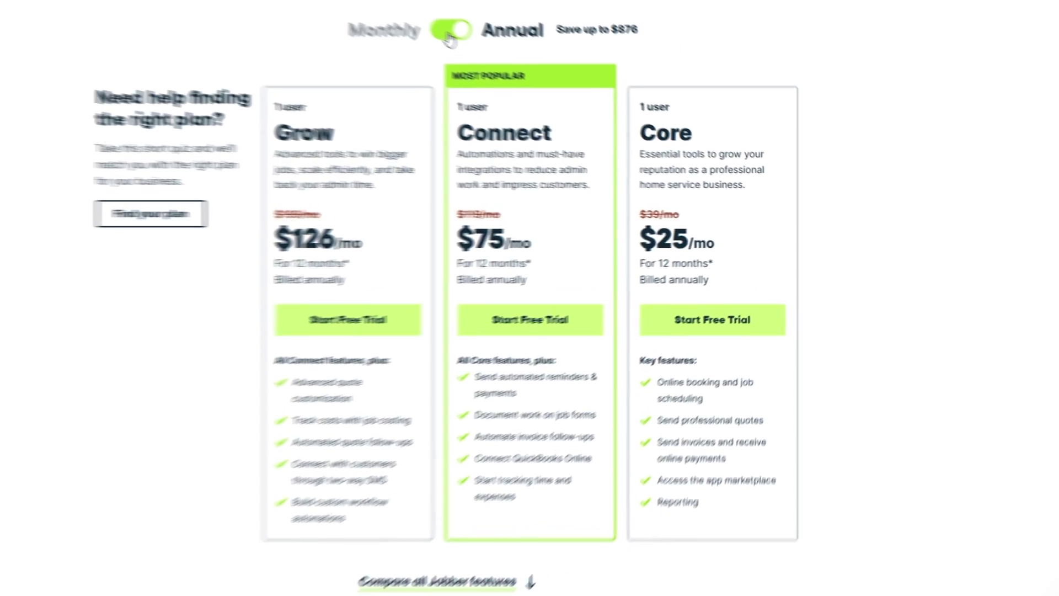
Step: Switch the pricing page from annual to monthly plan prices
{"action": "scroll", "coordinate": [428, 28], "scroll_direction": "up", "scroll_amount": 4}
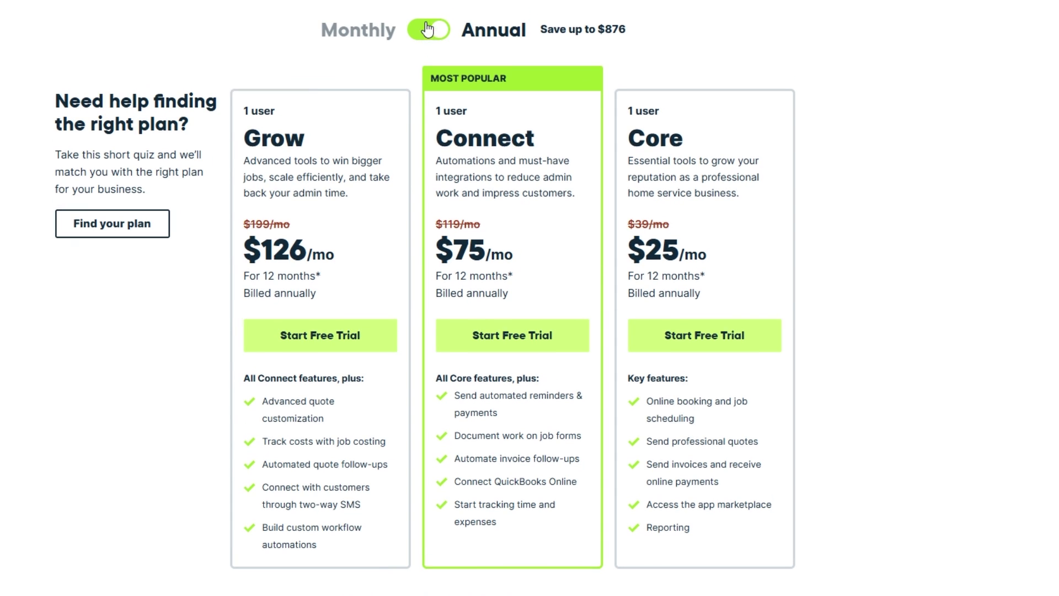
{"action": "scroll", "coordinate": [431, 208], "scroll_direction": "down", "scroll_amount": 5}
{"action": "left_click", "coordinate": [429, 31]}
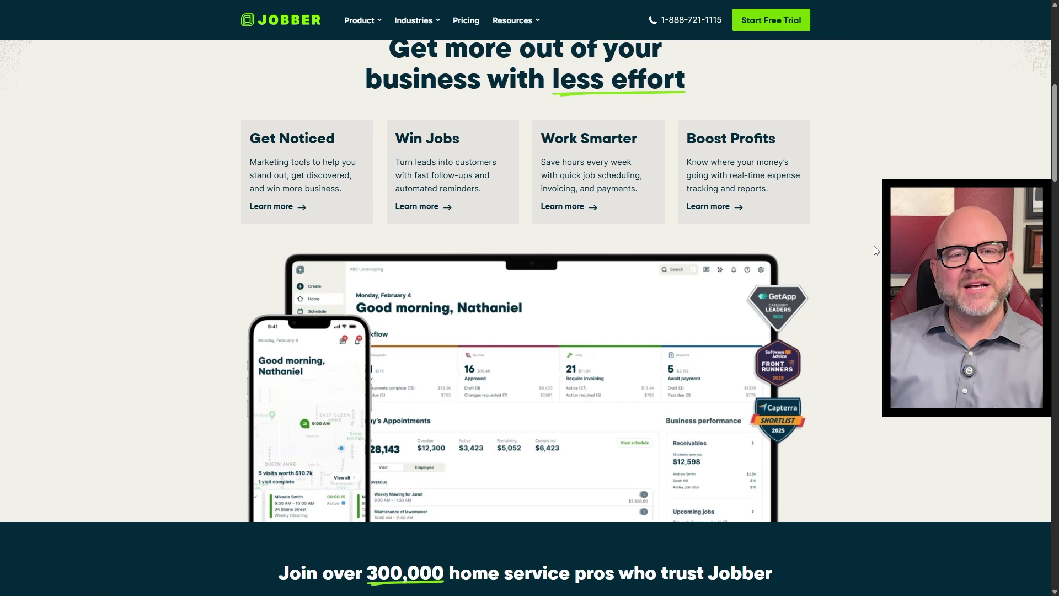
Step: Go to Jobber's free-trial sign-up page
{"action": "left_click", "coordinate": [771, 20]}
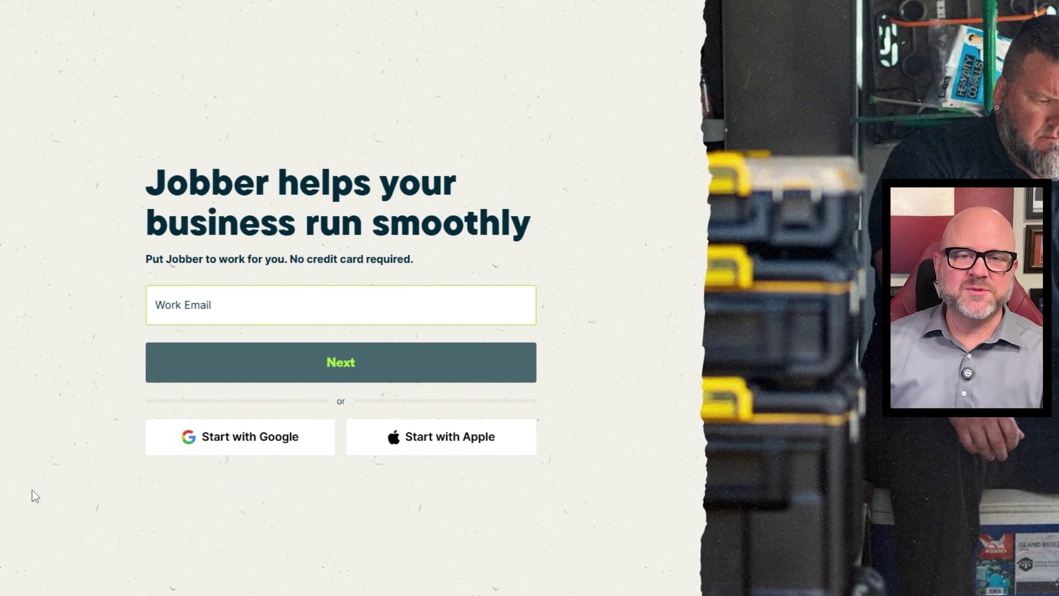
Step: Start the free trial by signing up with a Google account
{"action": "left_click", "coordinate": [233, 441]}
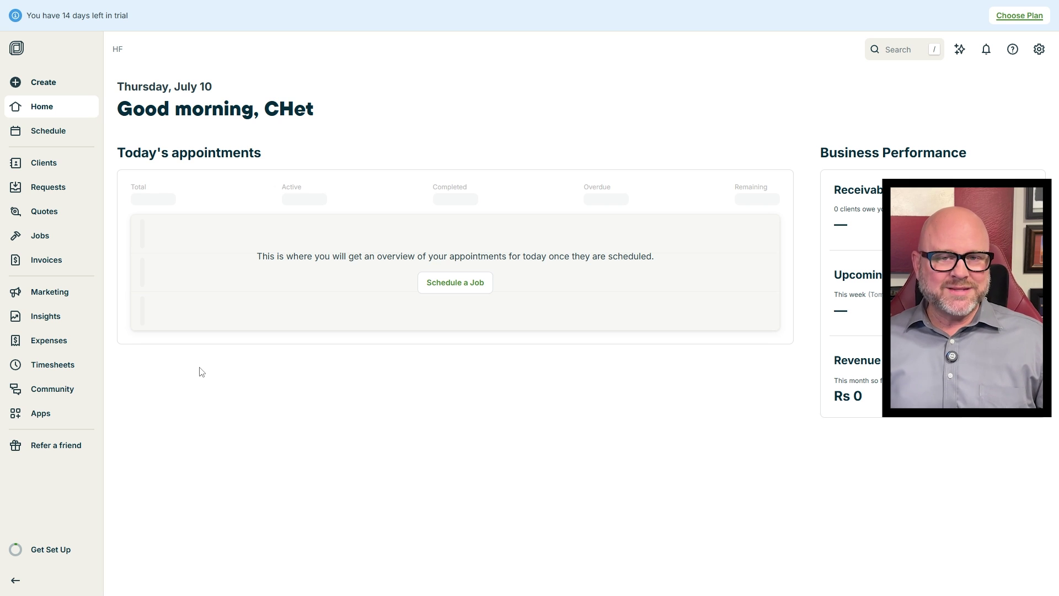
Step: Preview the Create menu's record types, then visit the Schedule calendar and Clients page
{"action": "left_click", "coordinate": [55, 86]}
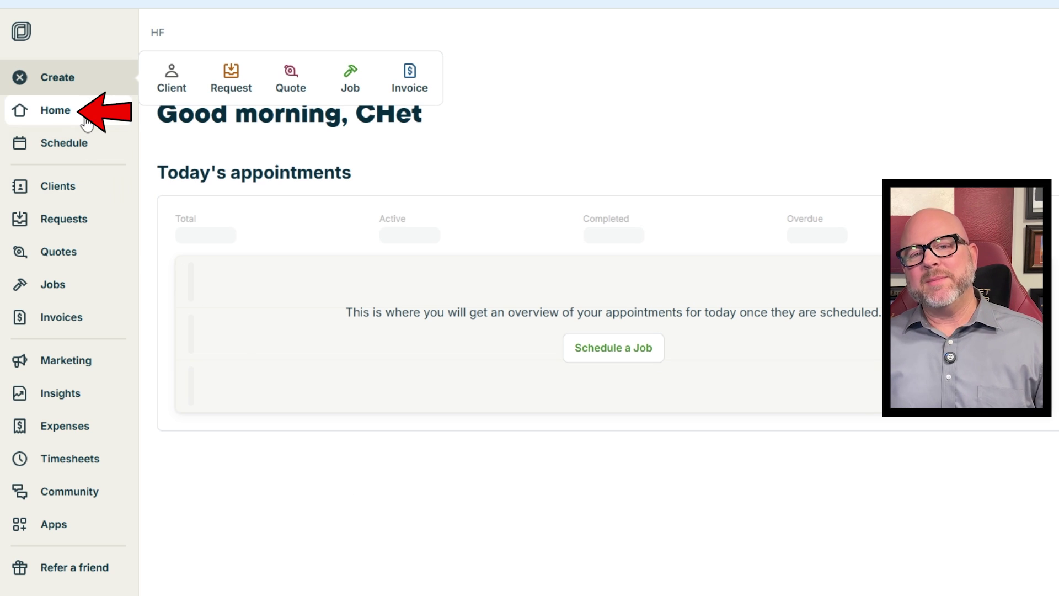
{"action": "left_click", "coordinate": [181, 344]}
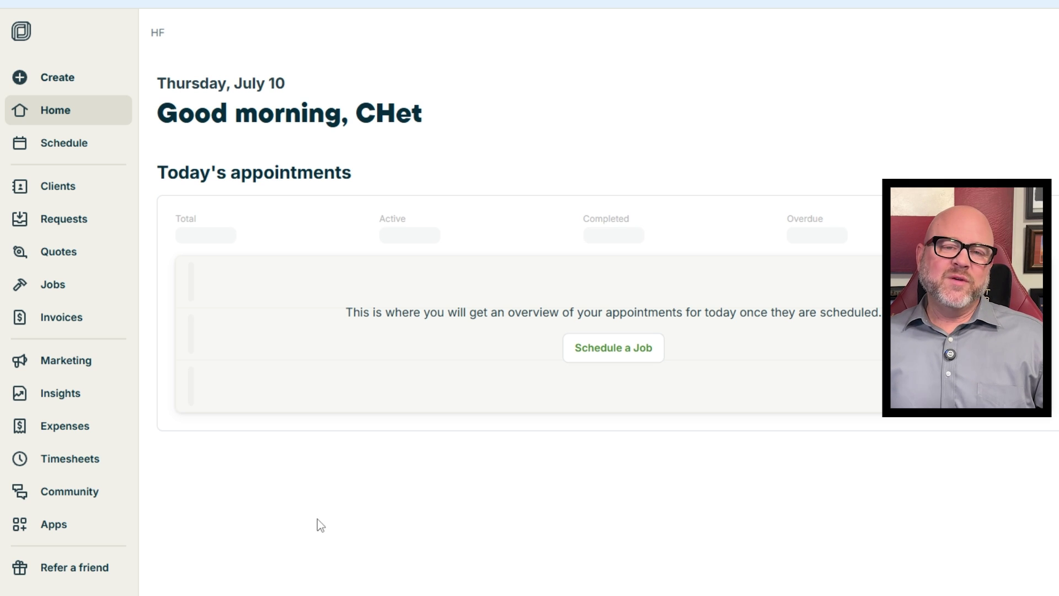
{"action": "left_click", "coordinate": [90, 153]}
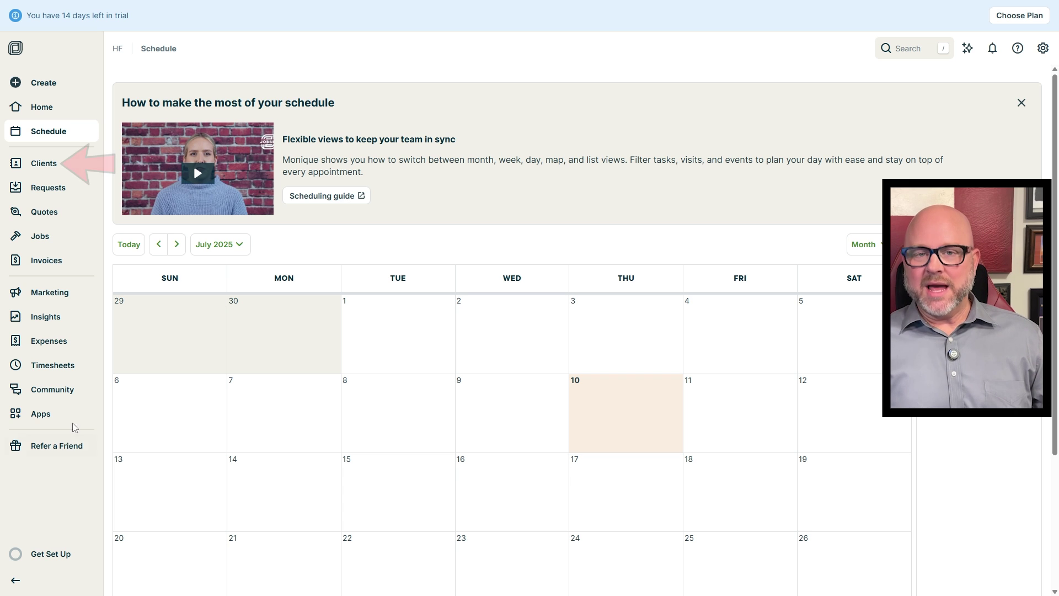
{"action": "left_click", "coordinate": [53, 175]}
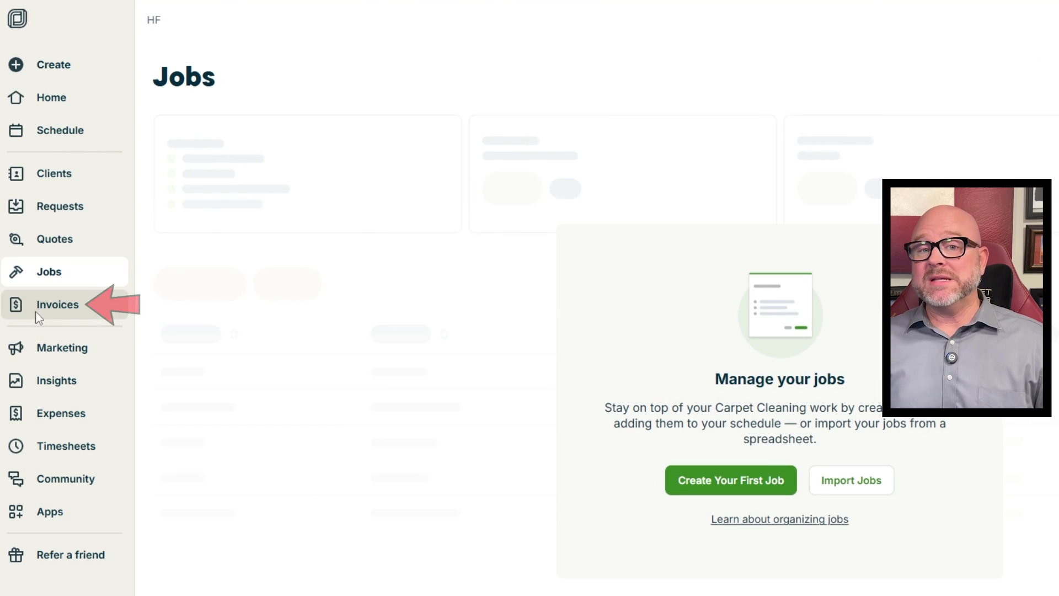
Step: Visit the Invoices, Timesheets and Refer a Friend pages in turn
{"action": "left_click", "coordinate": [34, 309]}
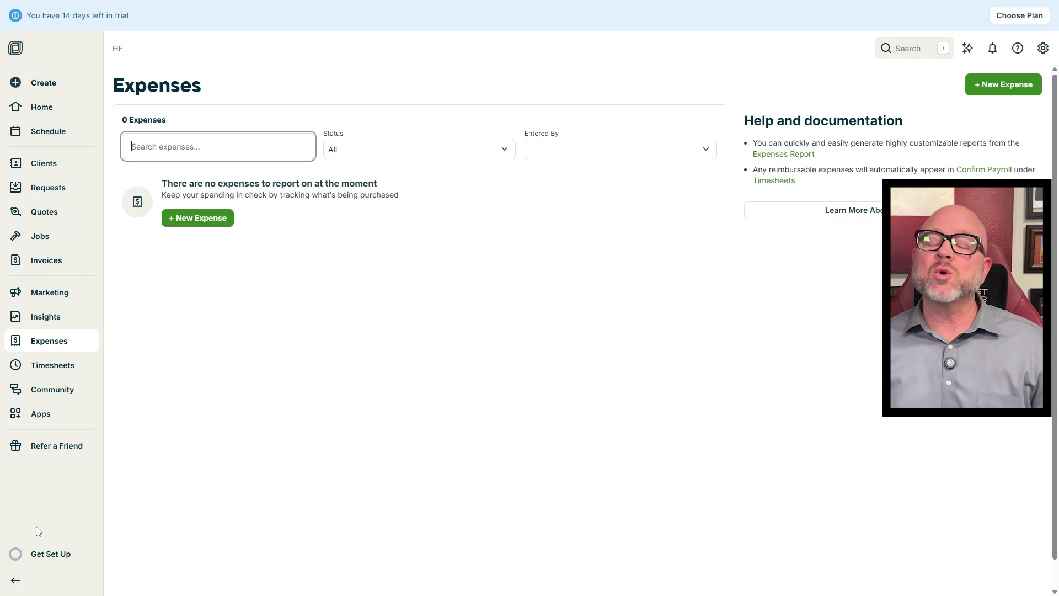
{"action": "left_click", "coordinate": [53, 365]}
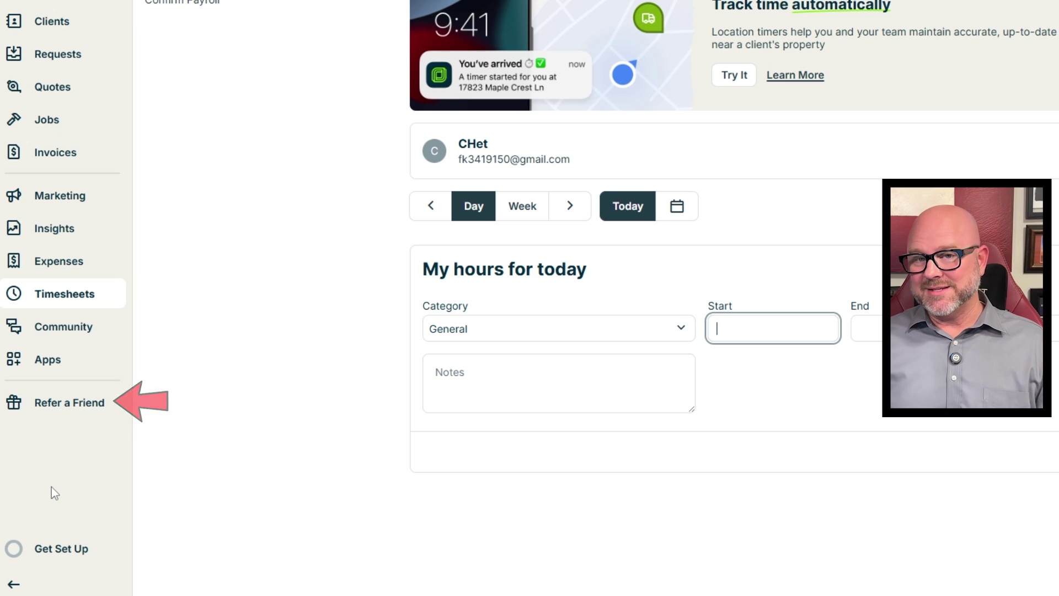
{"action": "left_click", "coordinate": [74, 408]}
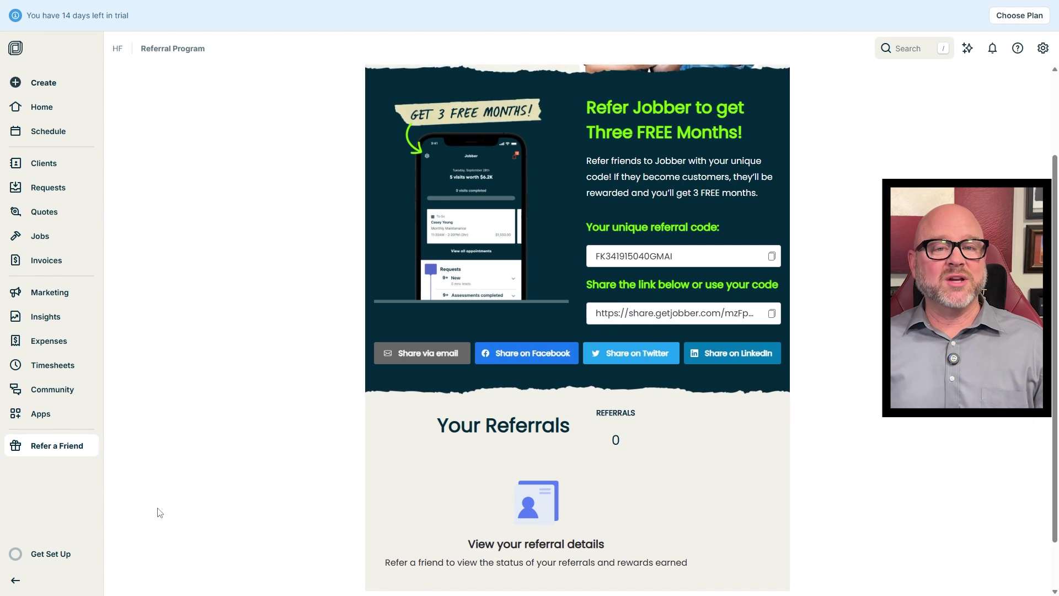
{"action": "scroll", "coordinate": [160, 512], "scroll_direction": "down", "scroll_amount": 1}
{"action": "scroll", "coordinate": [160, 513], "scroll_direction": "up", "scroll_amount": 1}
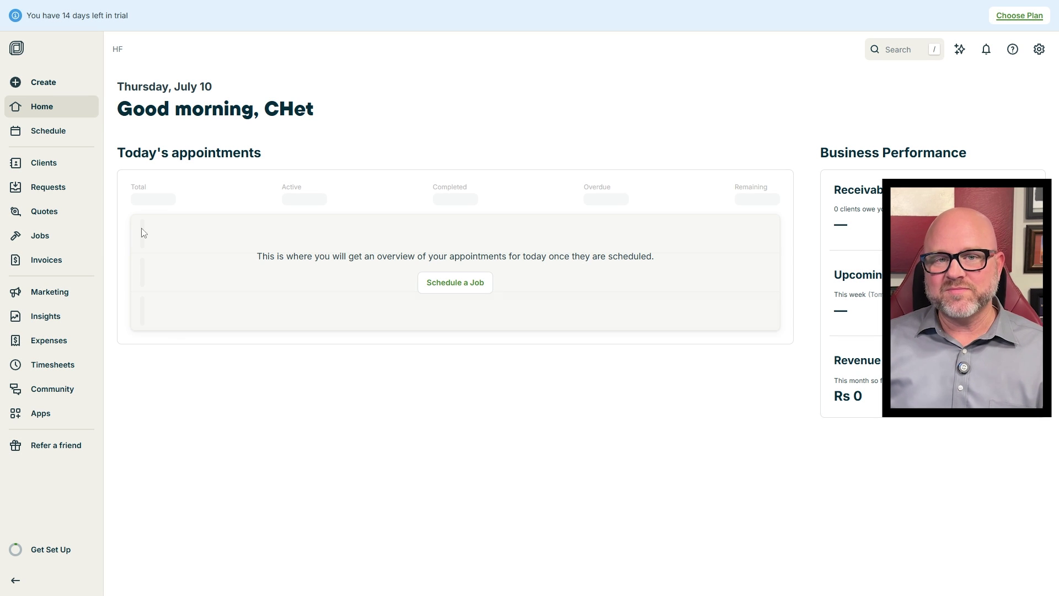
Step: Start a new client record and review the contact title choices, keeping No title
{"action": "left_click", "coordinate": [62, 87]}
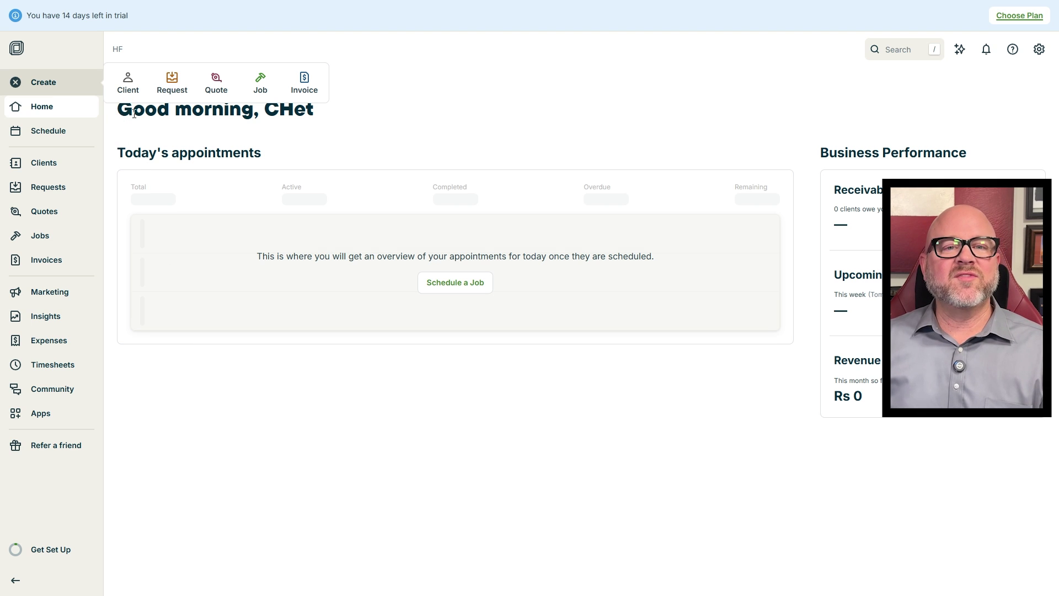
{"action": "left_click", "coordinate": [128, 83]}
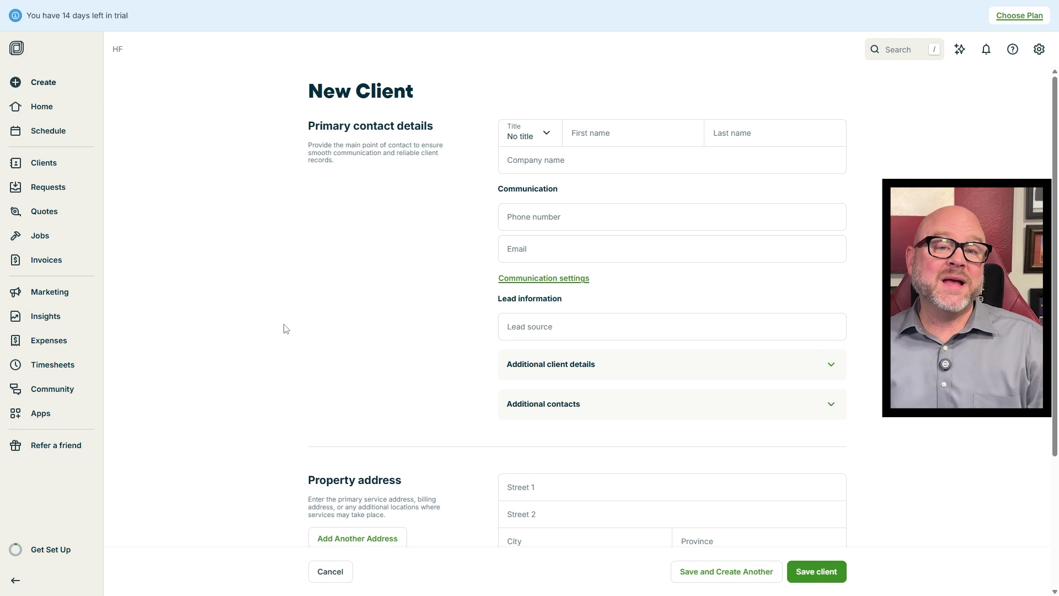
{"action": "scroll", "coordinate": [283, 326], "scroll_direction": "down", "scroll_amount": 1}
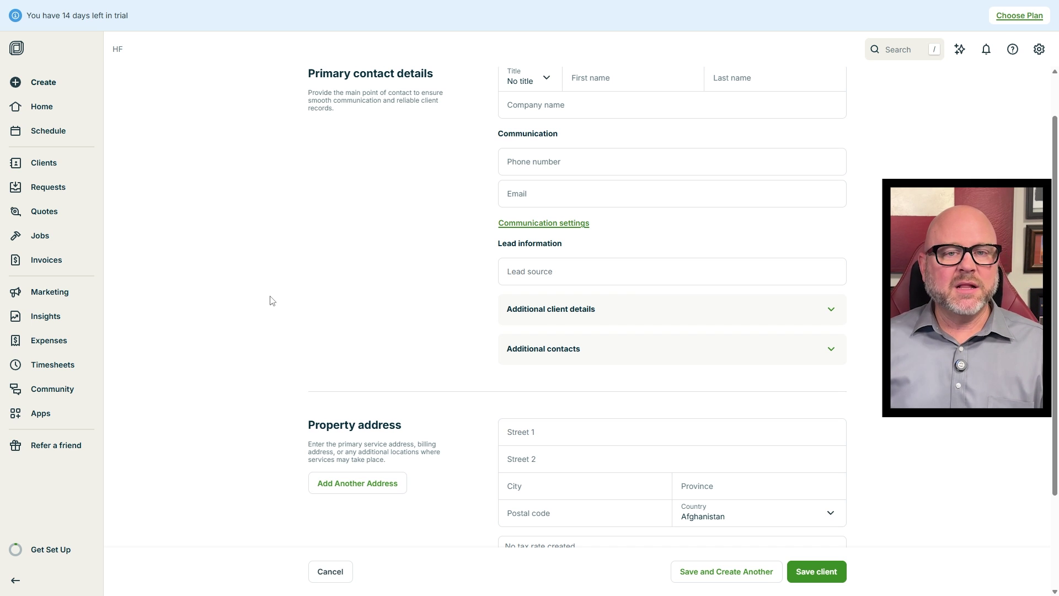
{"action": "scroll", "coordinate": [271, 300], "scroll_direction": "up", "scroll_amount": 1}
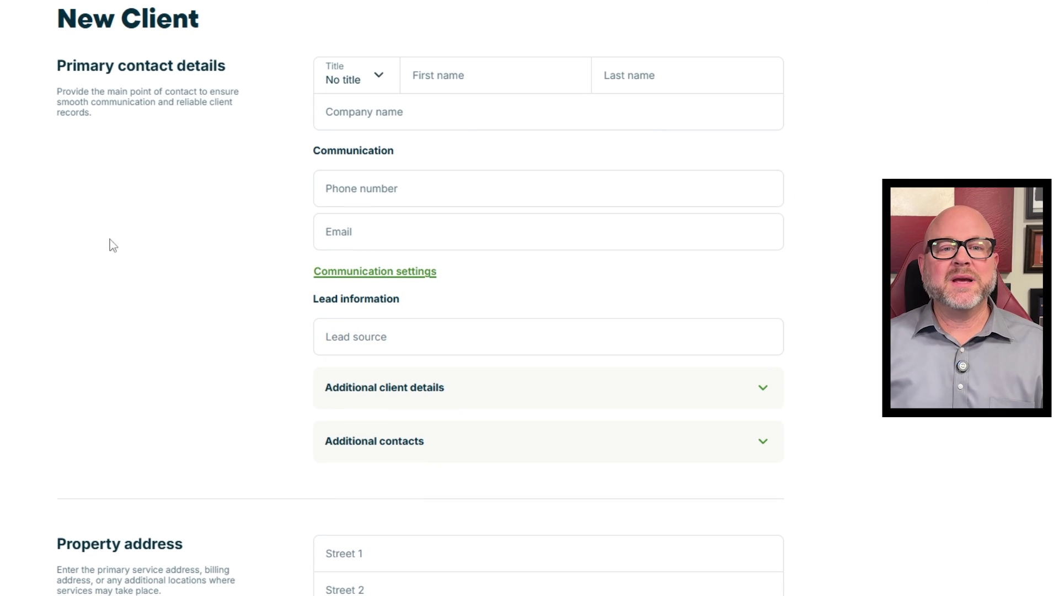
{"action": "left_click", "coordinate": [376, 81]}
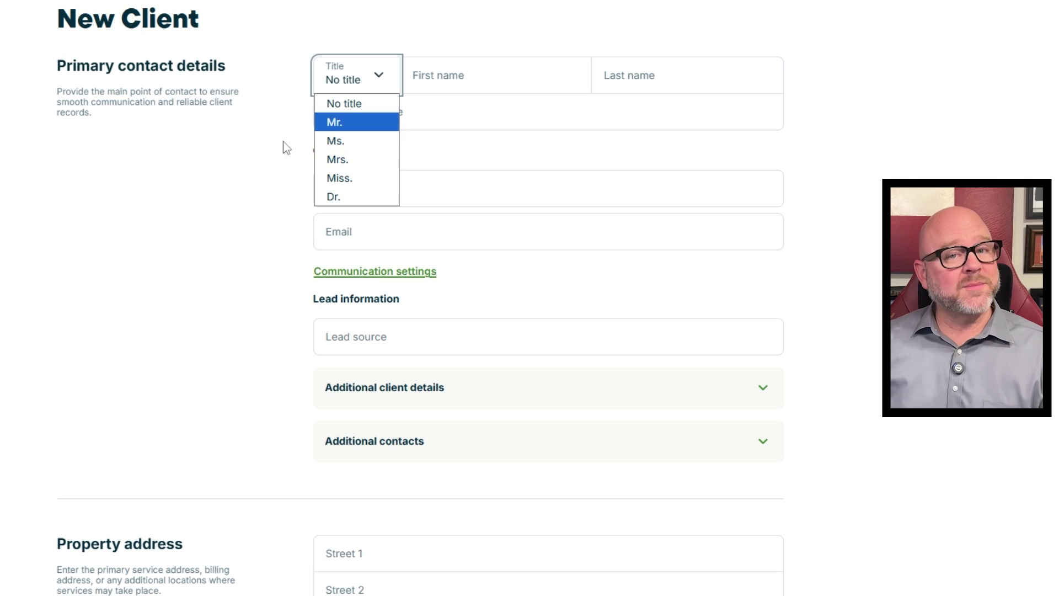
{"action": "left_click", "coordinate": [214, 178]}
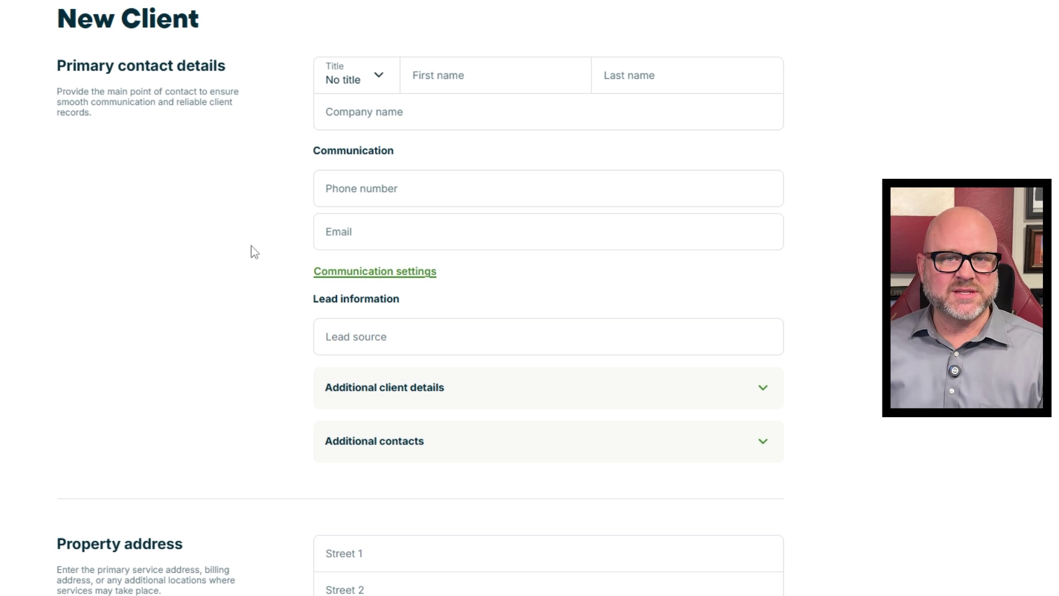
Step: Scroll down the new client form and expand its Property details section
{"action": "scroll", "coordinate": [252, 250], "scroll_direction": "down", "scroll_amount": 3}
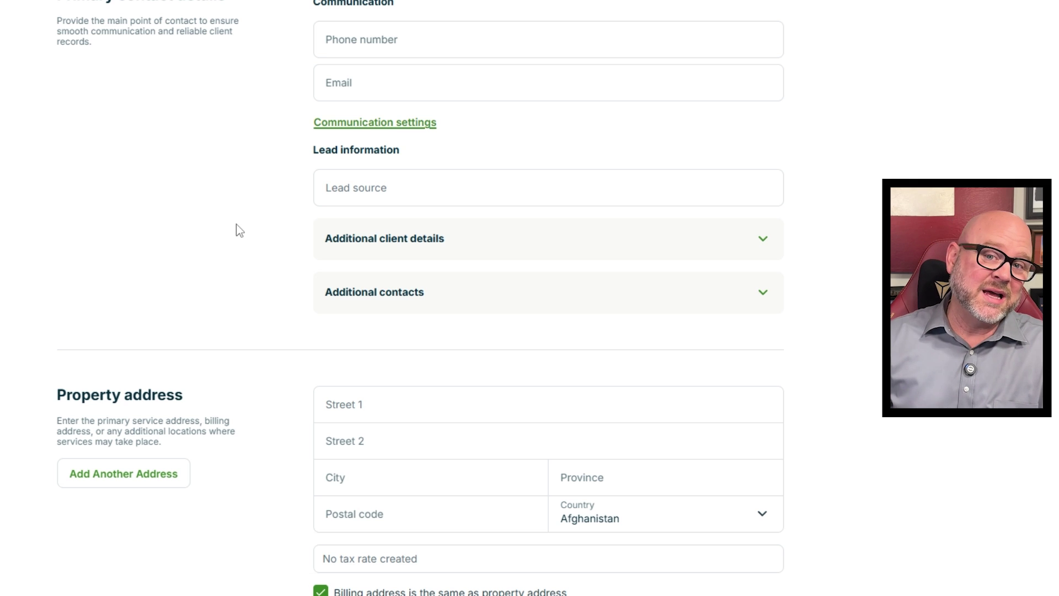
{"action": "scroll", "coordinate": [240, 230], "scroll_direction": "down", "scroll_amount": 2}
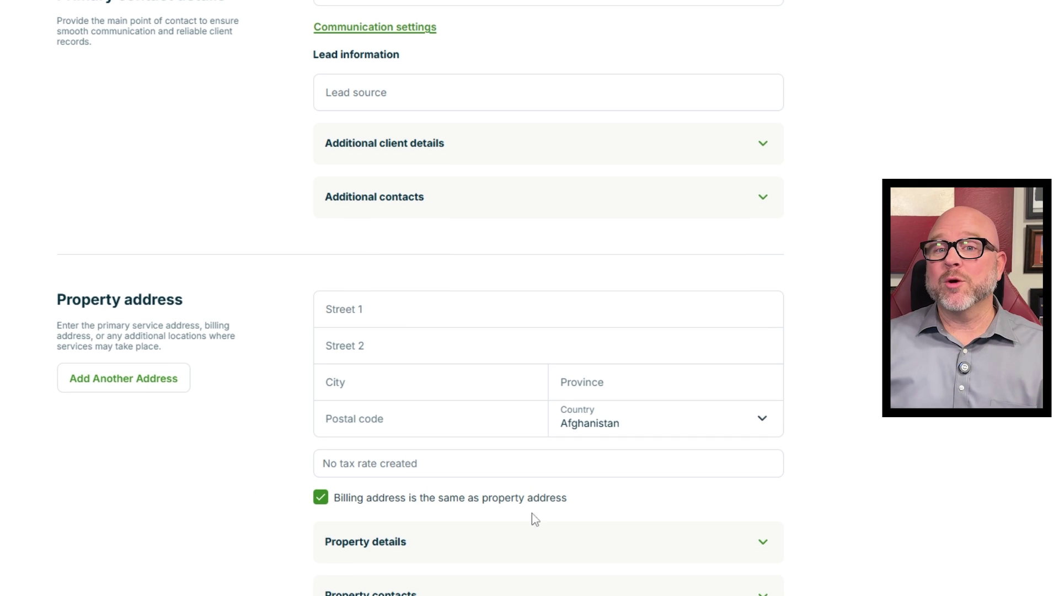
{"action": "left_click", "coordinate": [763, 542]}
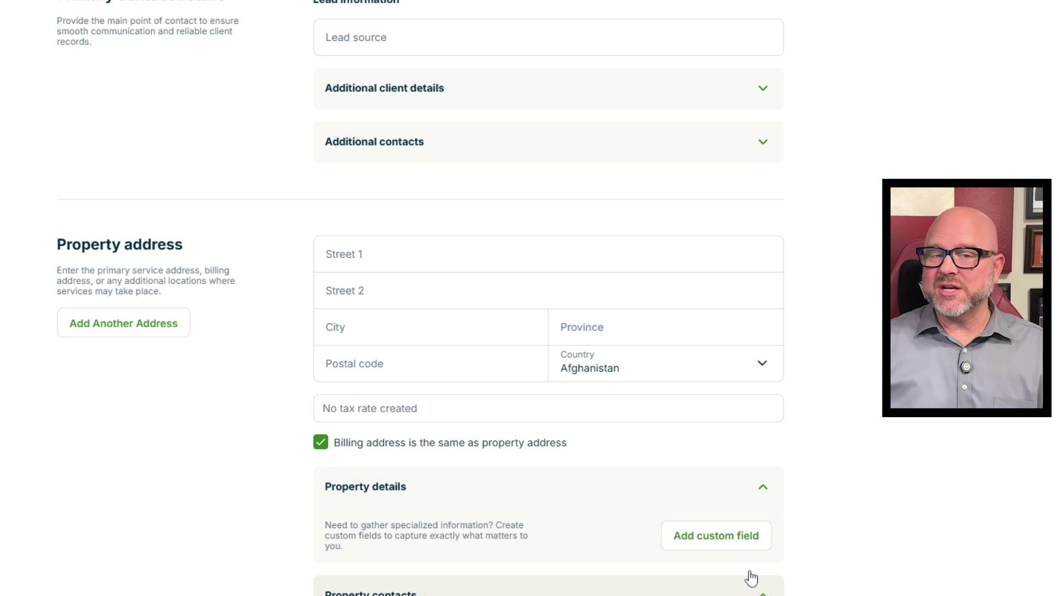
{"action": "scroll", "coordinate": [748, 552], "scroll_direction": "down", "scroll_amount": 2}
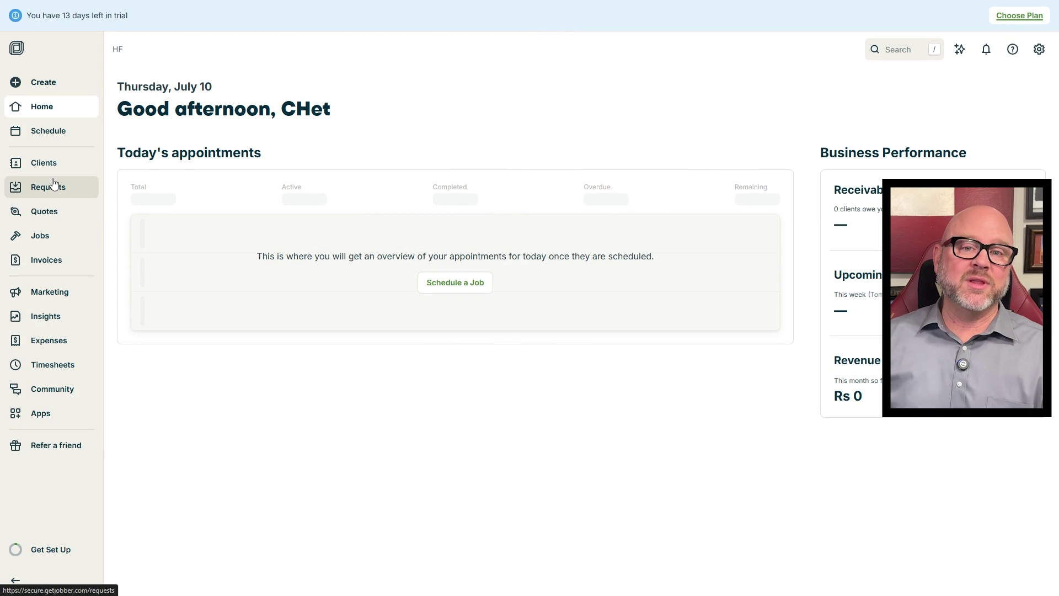
Step: Open the Requests page and start a blank new request
{"action": "left_click", "coordinate": [53, 183]}
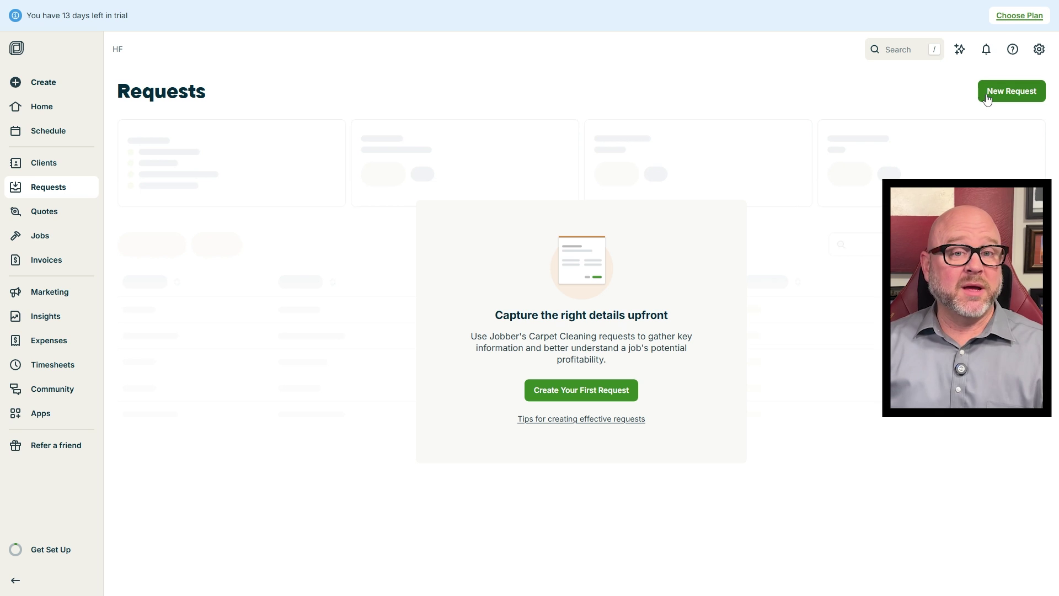
{"action": "left_click", "coordinate": [1012, 91]}
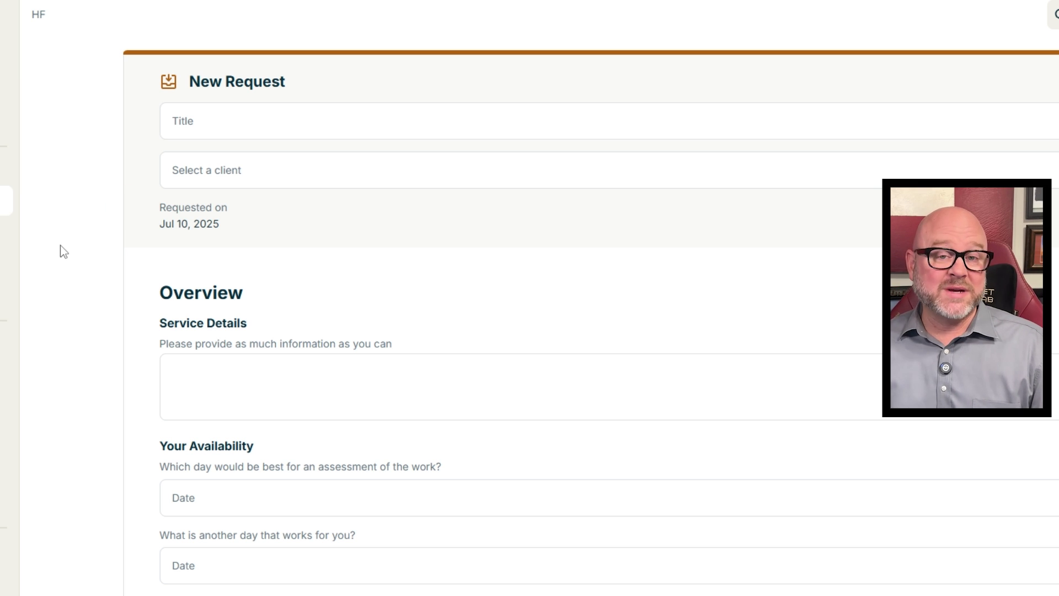
{"action": "scroll", "coordinate": [64, 251], "scroll_direction": "down", "scroll_amount": 3}
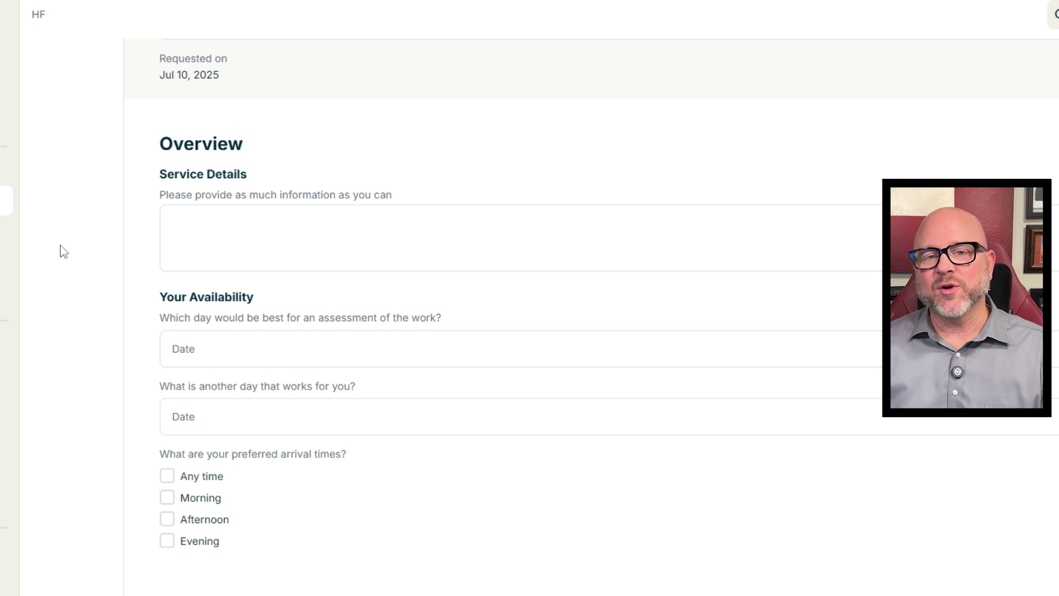
Step: Review the request form's availability, arrival times, assessment and notes sections, then go to Quotes
{"action": "scroll", "coordinate": [63, 251], "scroll_direction": "down", "scroll_amount": 1}
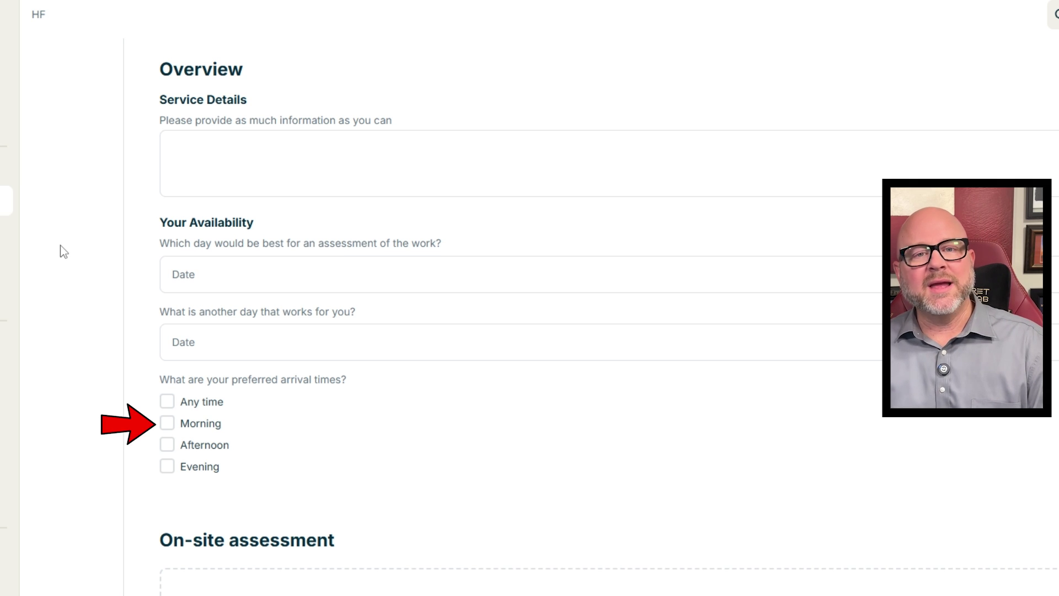
{"action": "scroll", "coordinate": [64, 251], "scroll_direction": "down", "scroll_amount": 4}
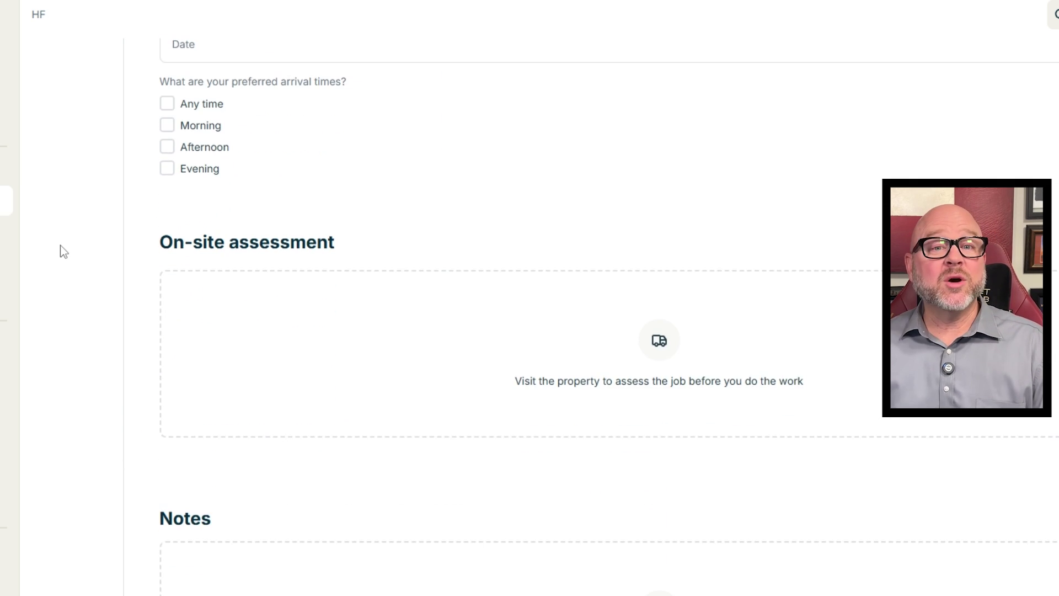
{"action": "scroll", "coordinate": [63, 252], "scroll_direction": "down", "scroll_amount": 1}
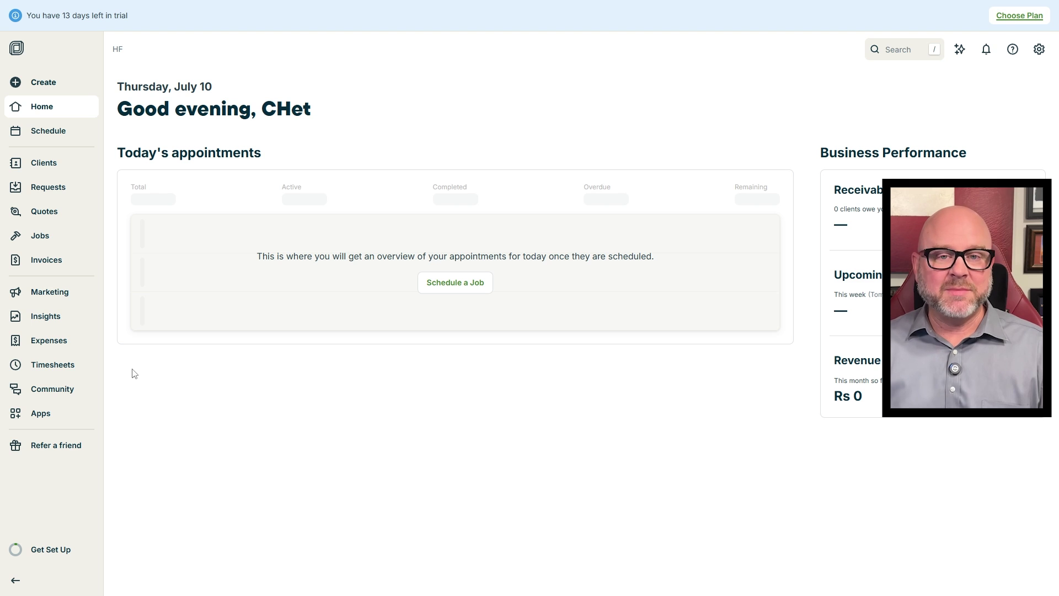
{"action": "left_click", "coordinate": [64, 216]}
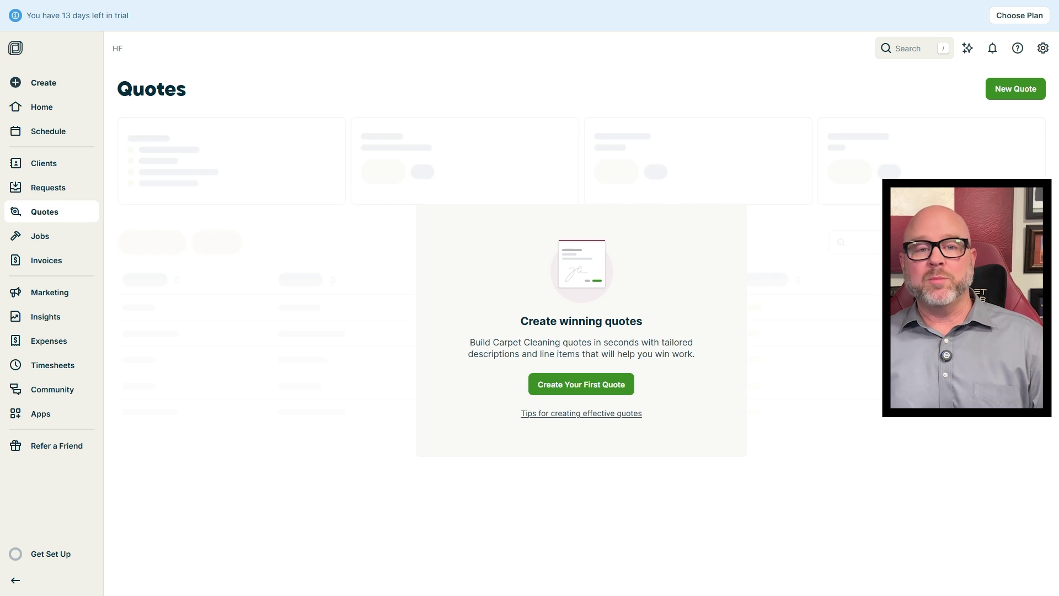
Step: Start a new quote as a blank quote without a template
{"action": "left_click", "coordinate": [1016, 90]}
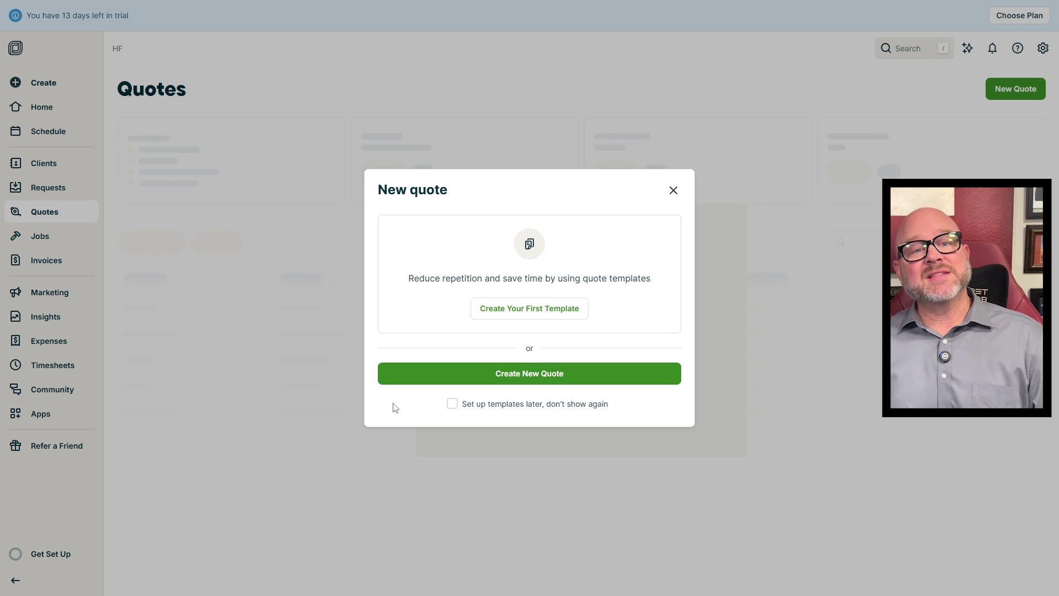
{"action": "left_click", "coordinate": [532, 373]}
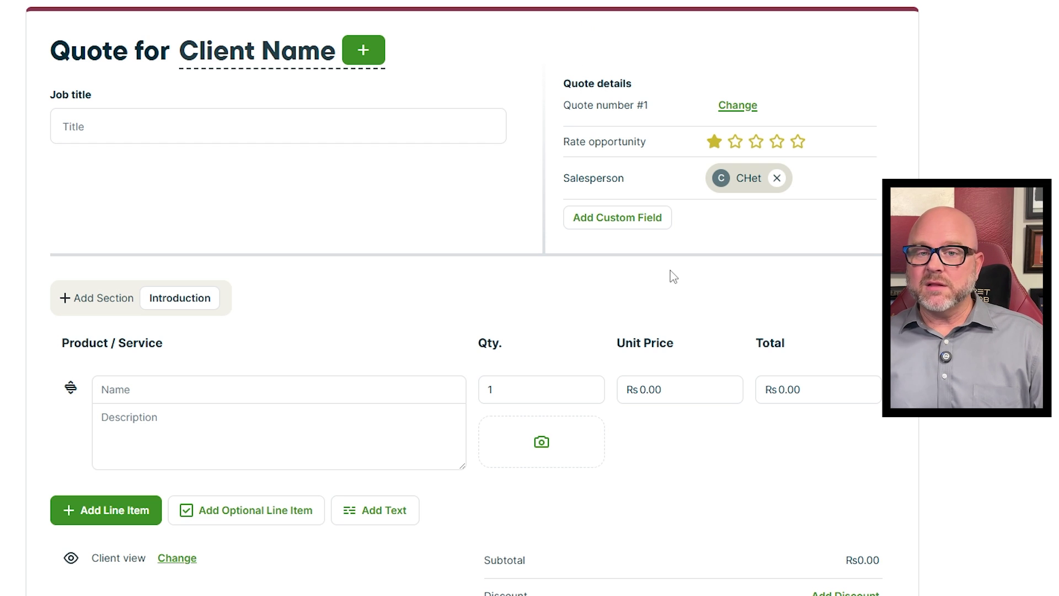
Step: Cancel adding a custom field, then review the quote's line items, totals and disclaimer
{"action": "left_click", "coordinate": [634, 227]}
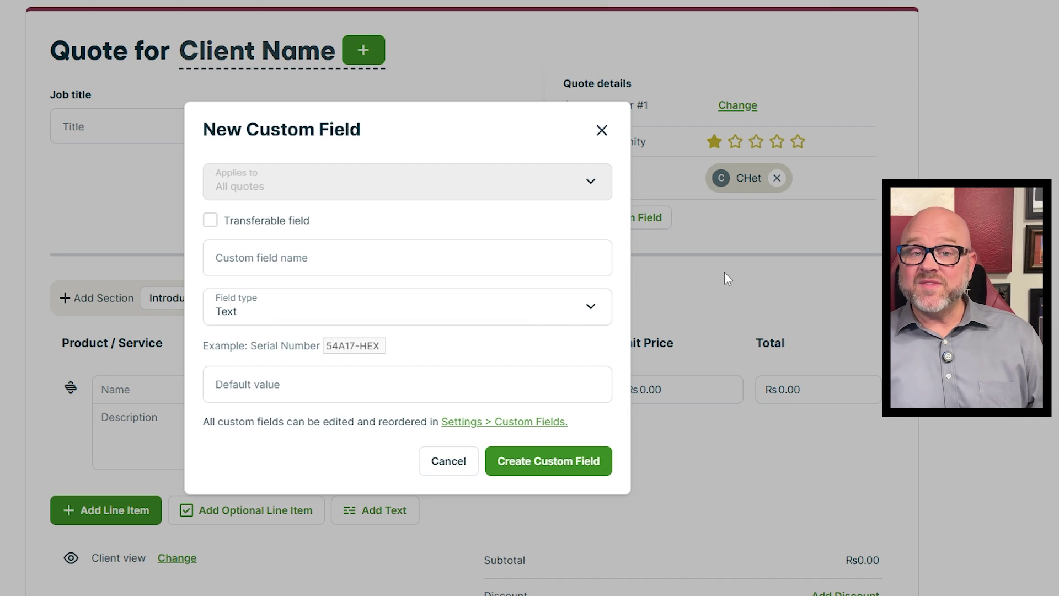
{"action": "left_click", "coordinate": [721, 276]}
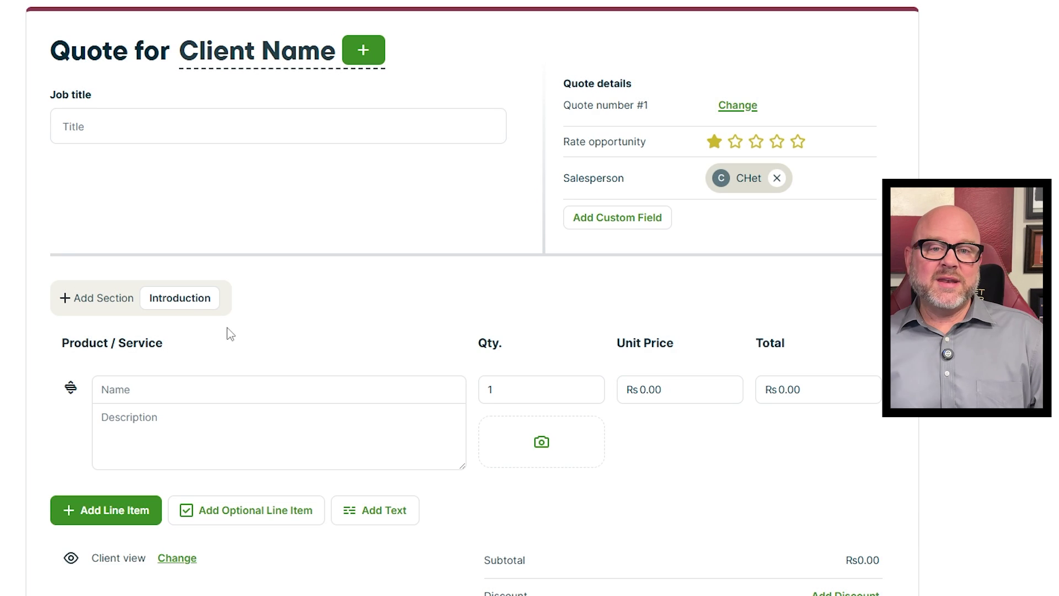
{"action": "scroll", "coordinate": [13, 319], "scroll_direction": "down", "scroll_amount": 4}
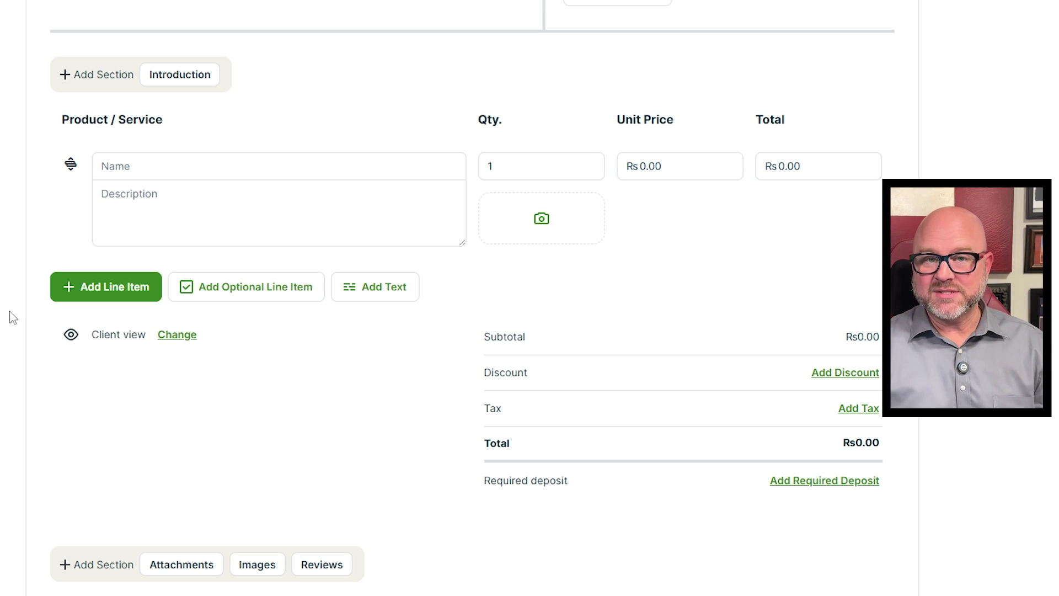
{"action": "scroll", "coordinate": [12, 317], "scroll_direction": "down", "scroll_amount": 8}
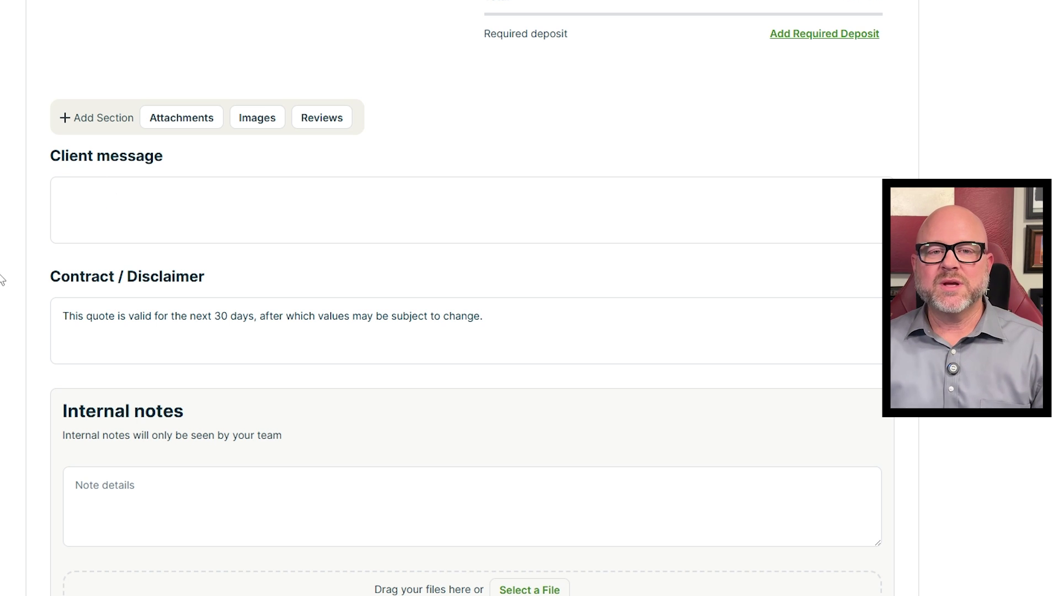
Step: Scroll through the quote's Client message, 30-day Contract / Disclaimer and Internal notes sections
{"action": "scroll", "coordinate": [2, 280], "scroll_direction": "down", "scroll_amount": 1}
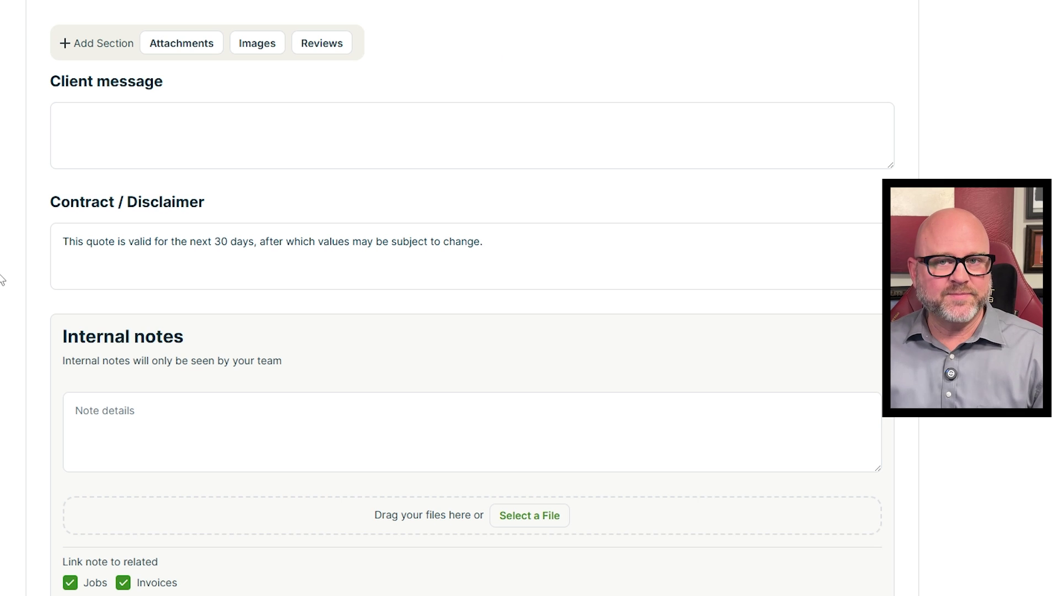